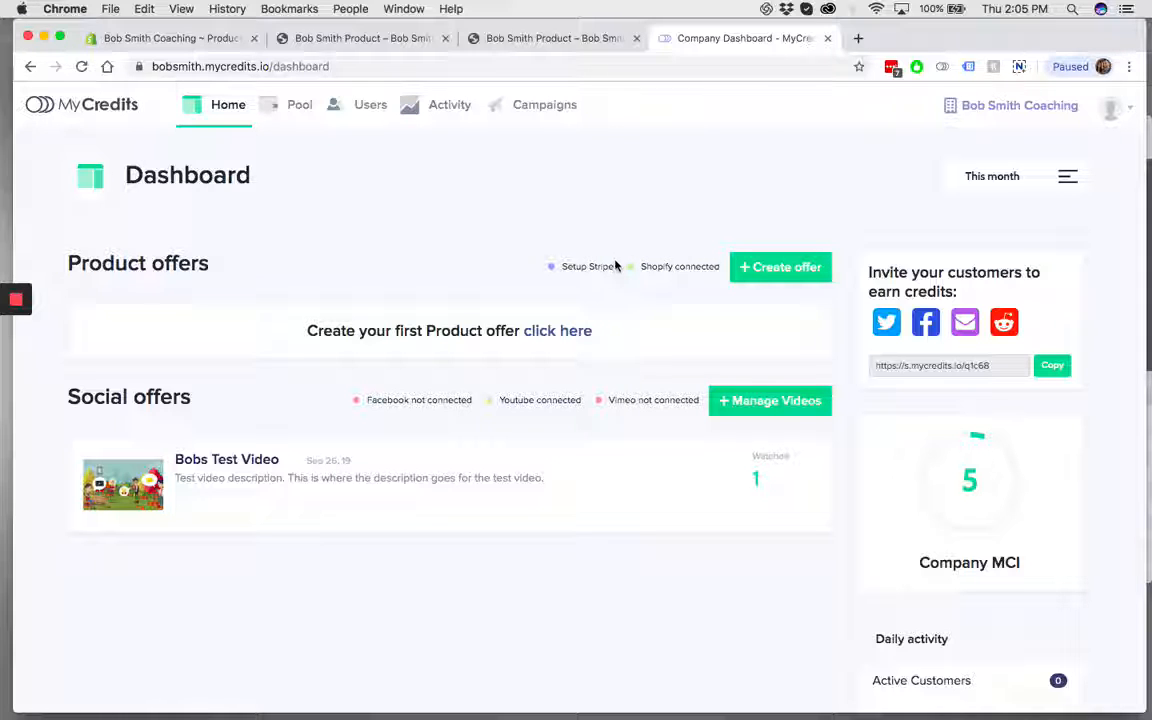
# - Start a new product offer and name it "Bob Smith Coaching"
pyautogui.click(782, 267)
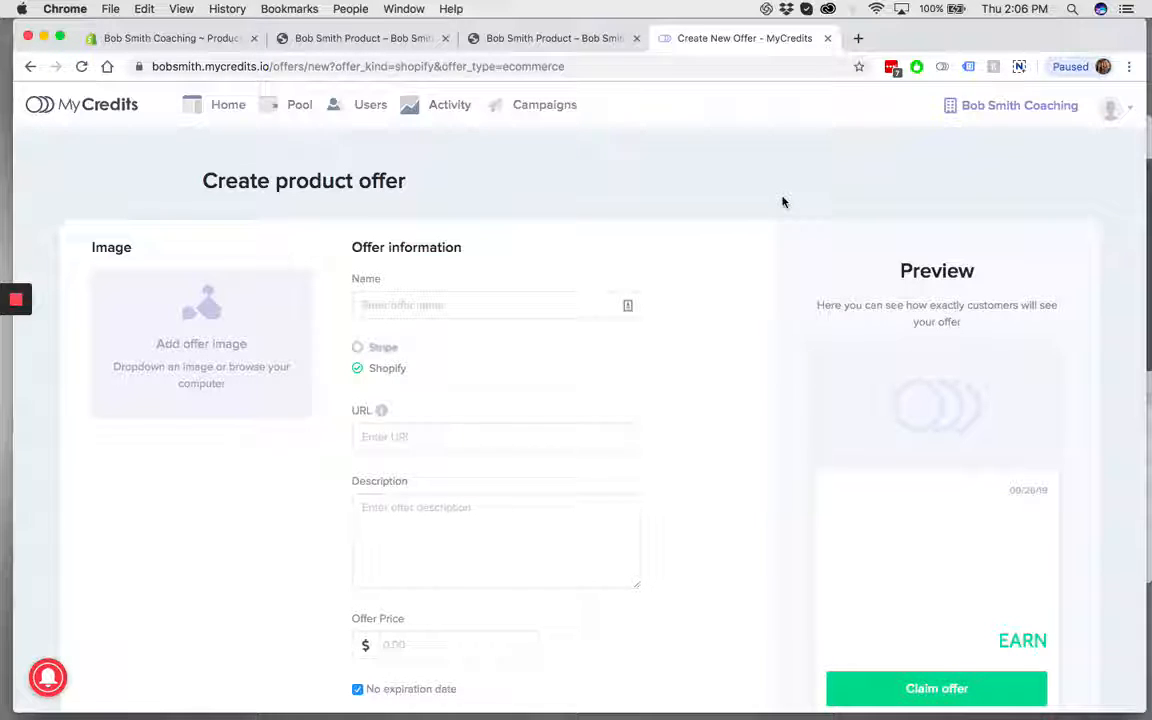
pyautogui.click(474, 307)
pyautogui.write('Bo')
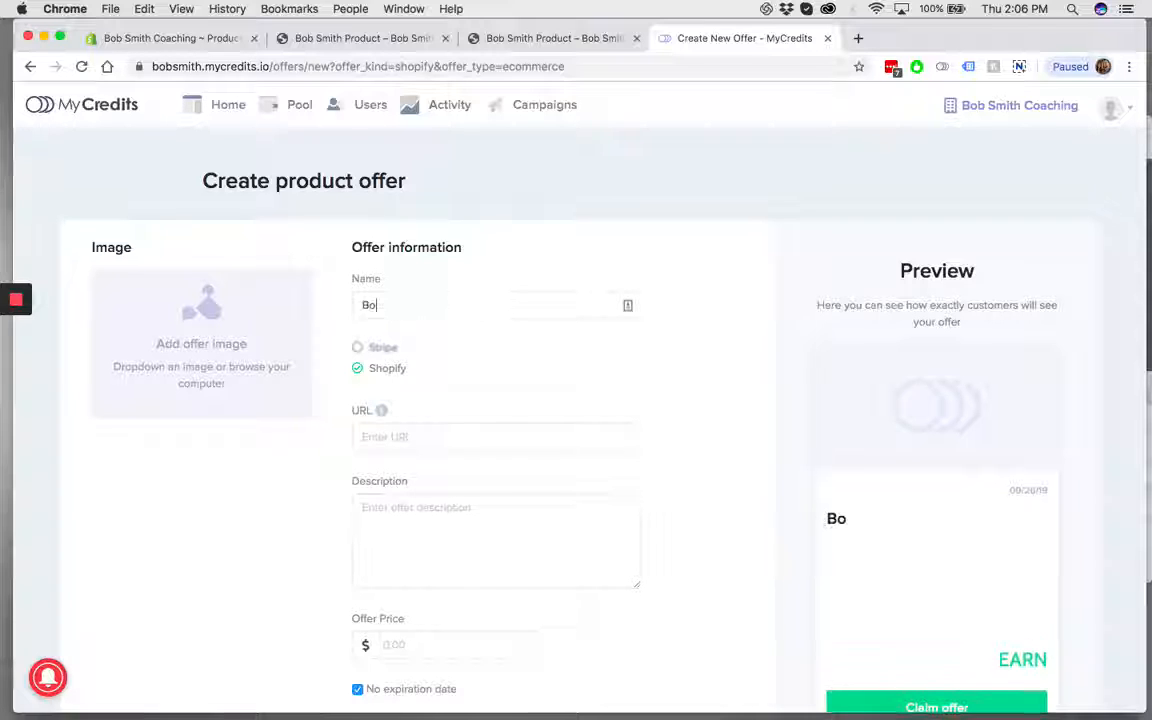
pyautogui.write('b Smith Coaching')
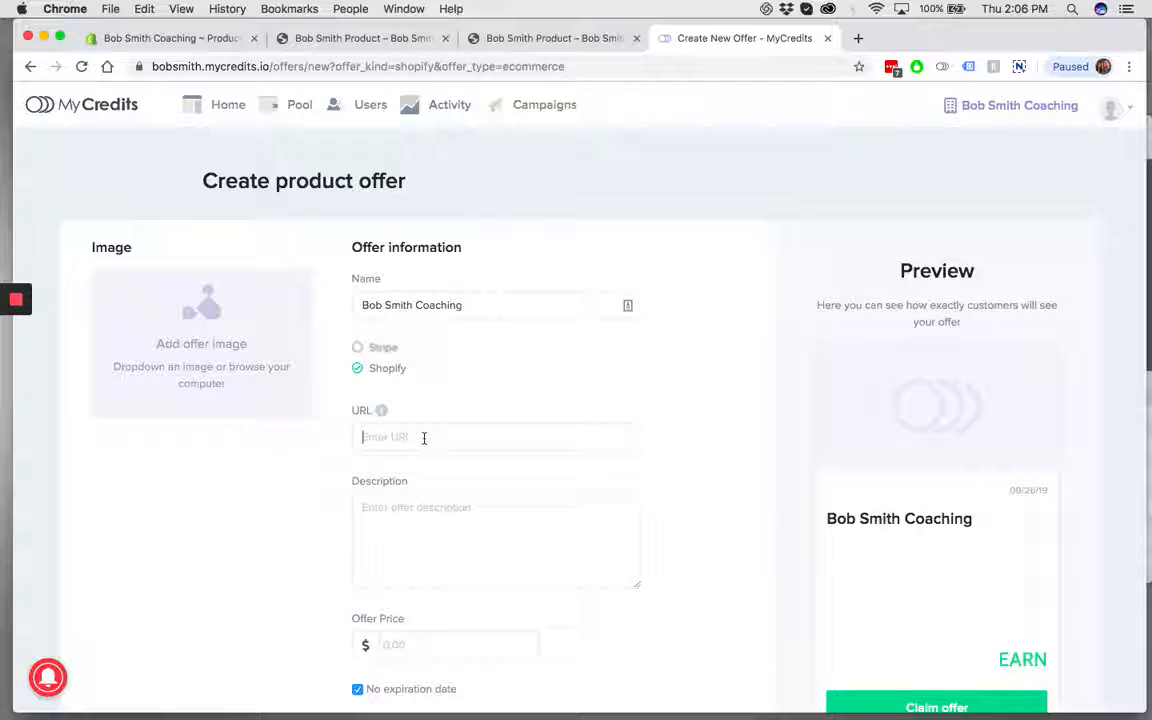
pyautogui.click(388, 38)
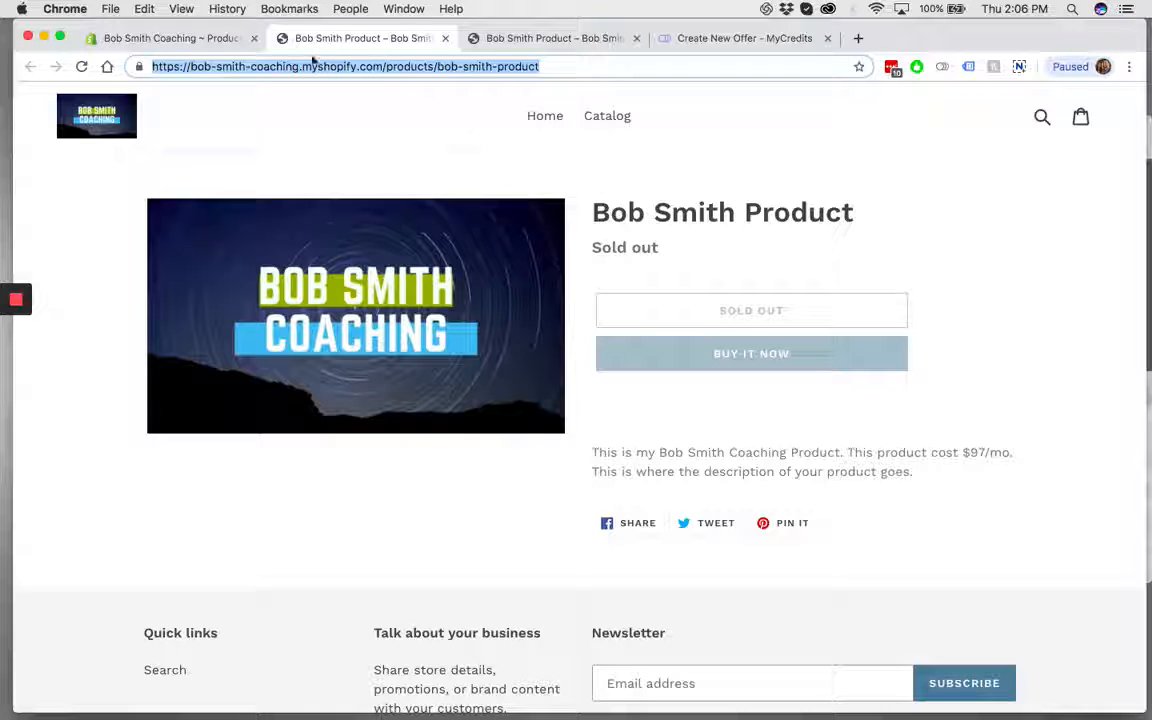
pyautogui.click(206, 38)
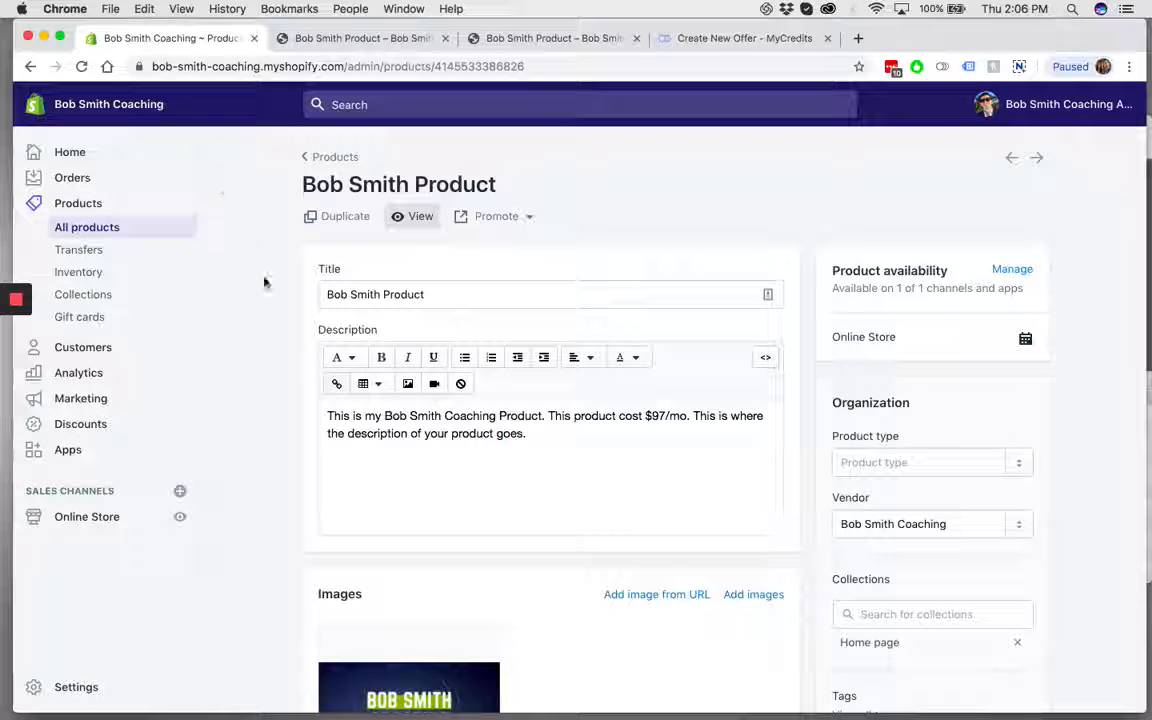
pyautogui.click(352, 38)
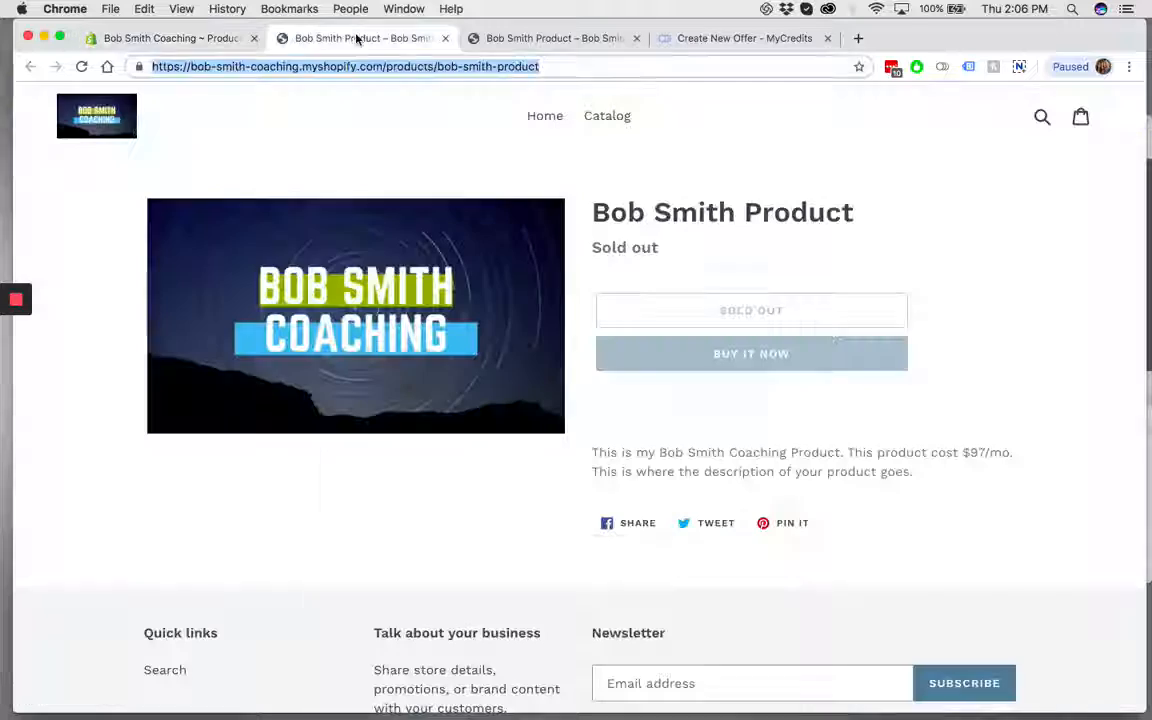
pyautogui.click(358, 67)
pyautogui.press('cmd+c')
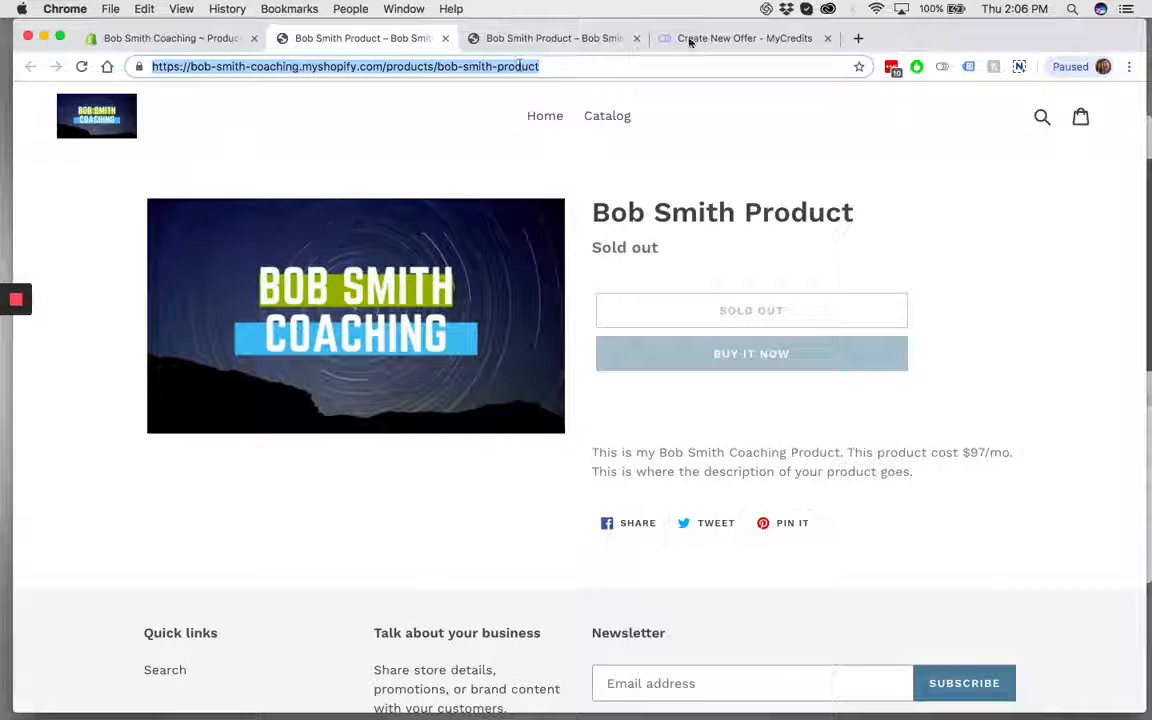
pyautogui.click(730, 38)
pyautogui.click(419, 438)
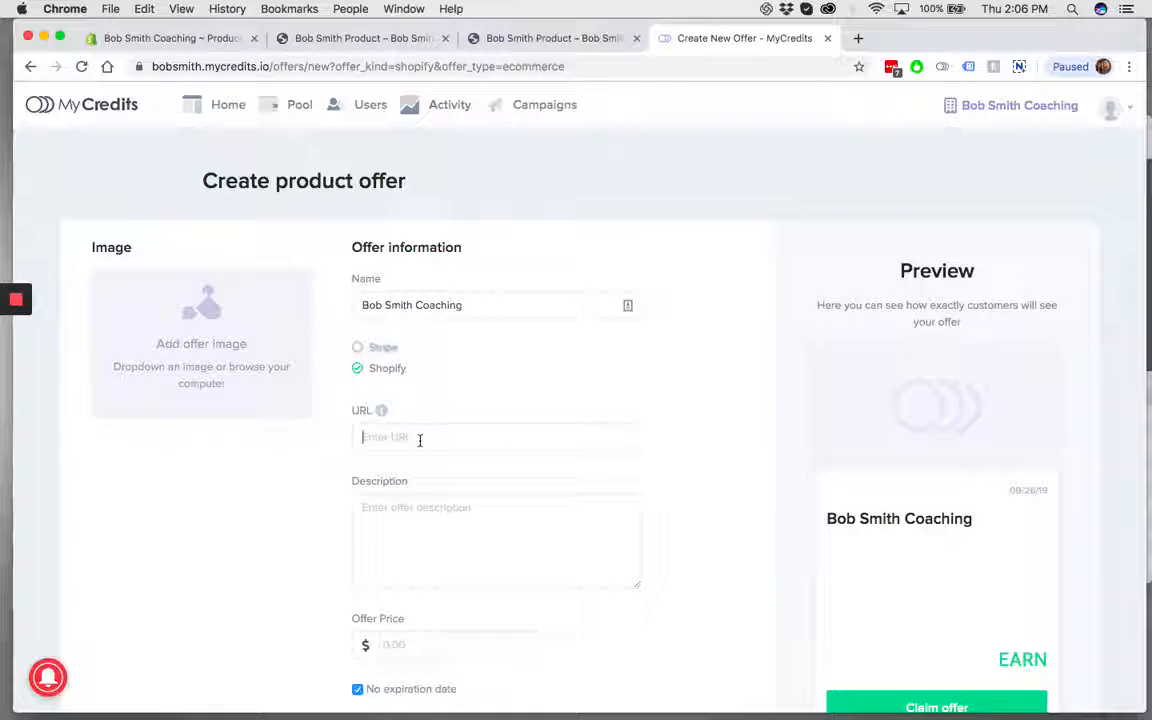
pyautogui.press('cmd+v')
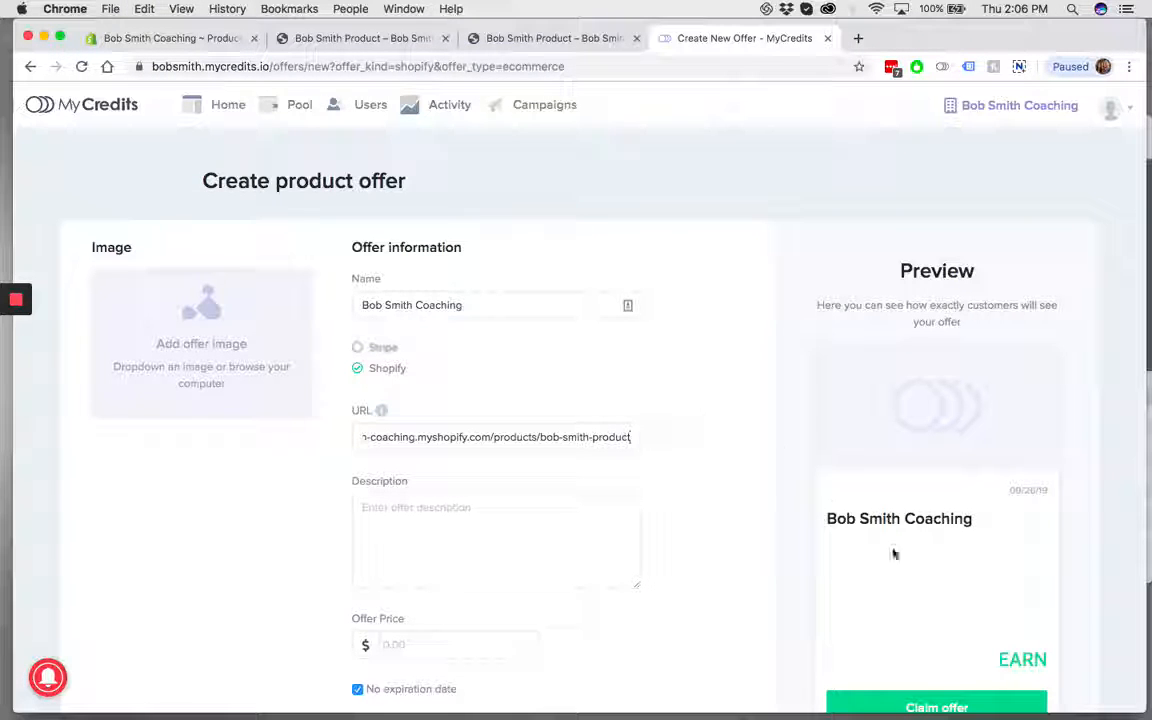
# - Enter the offer description "Bob Smith's Coaching Program is on sale for a limited time! Grab it now for $97/mo. Normally priced at $297 per month."
pyautogui.scroll(-2, 890, 590)
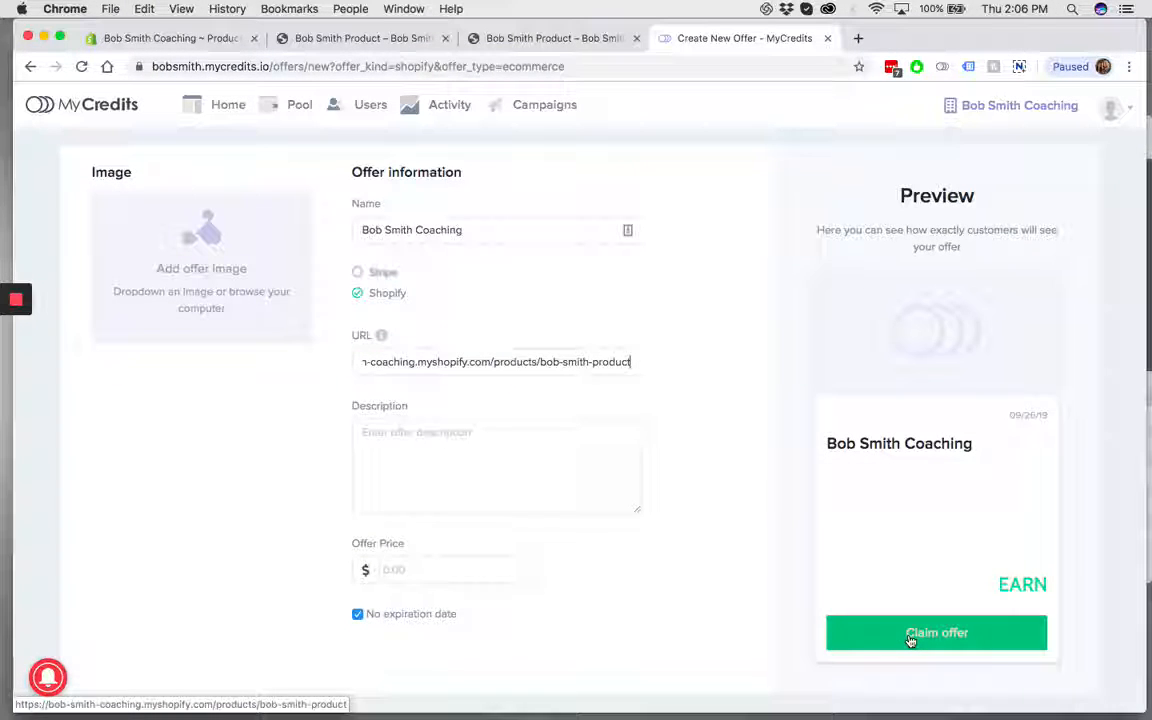
pyautogui.click(725, 446)
pyautogui.scroll(-2, 640, 420)
pyautogui.click(461, 380)
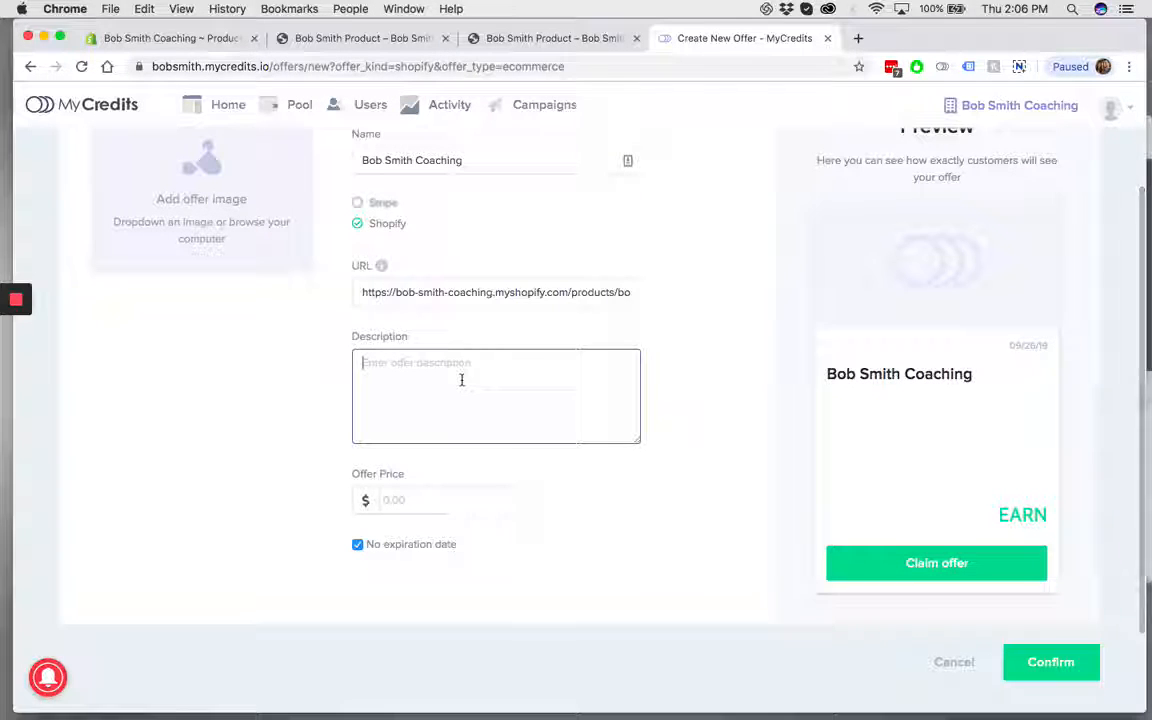
pyautogui.write('Bob')
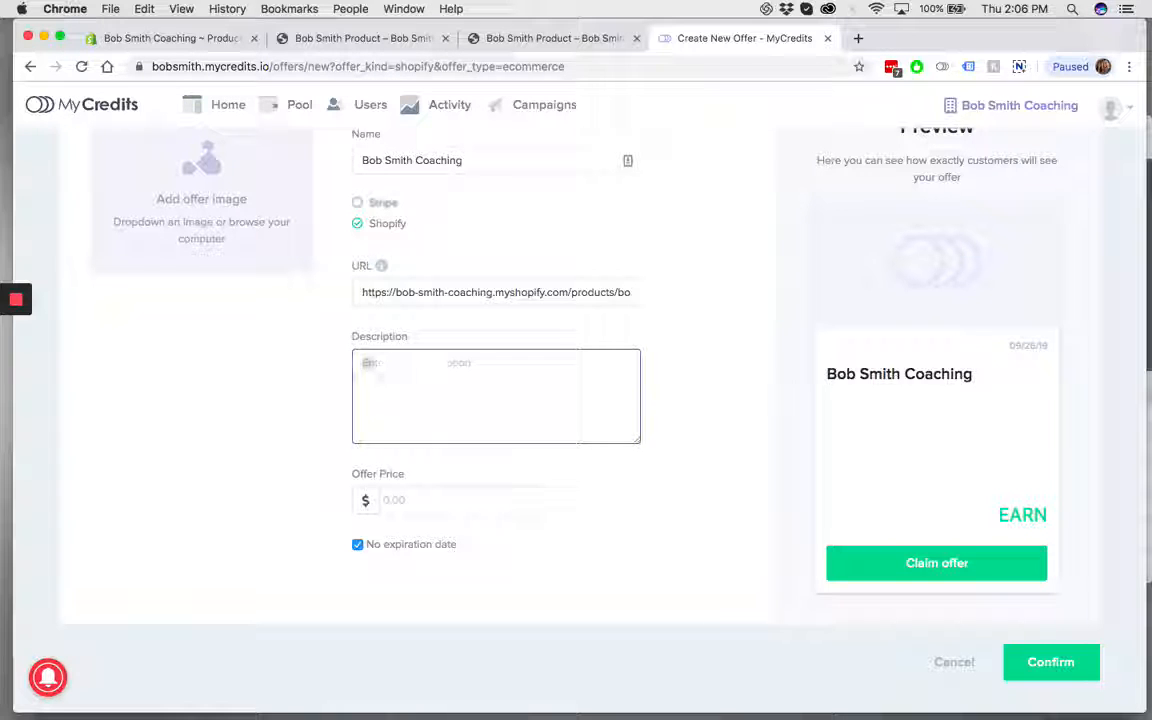
pyautogui.write(" Smith's C")
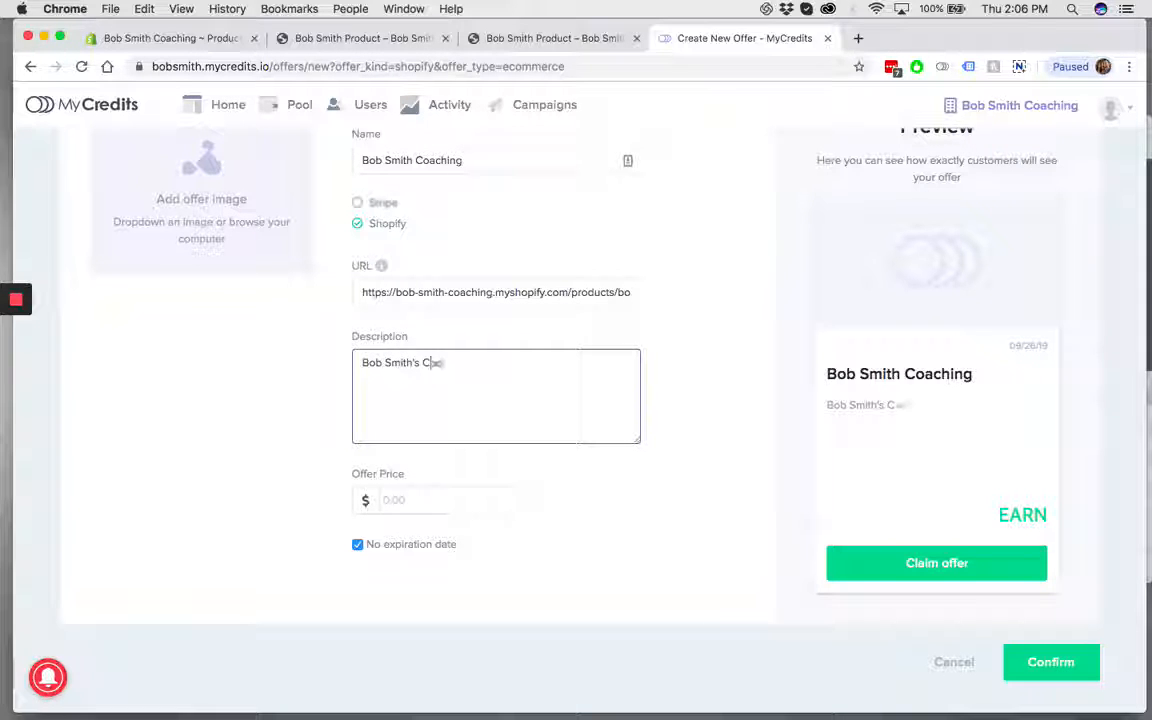
pyautogui.write('oaching Program is ')
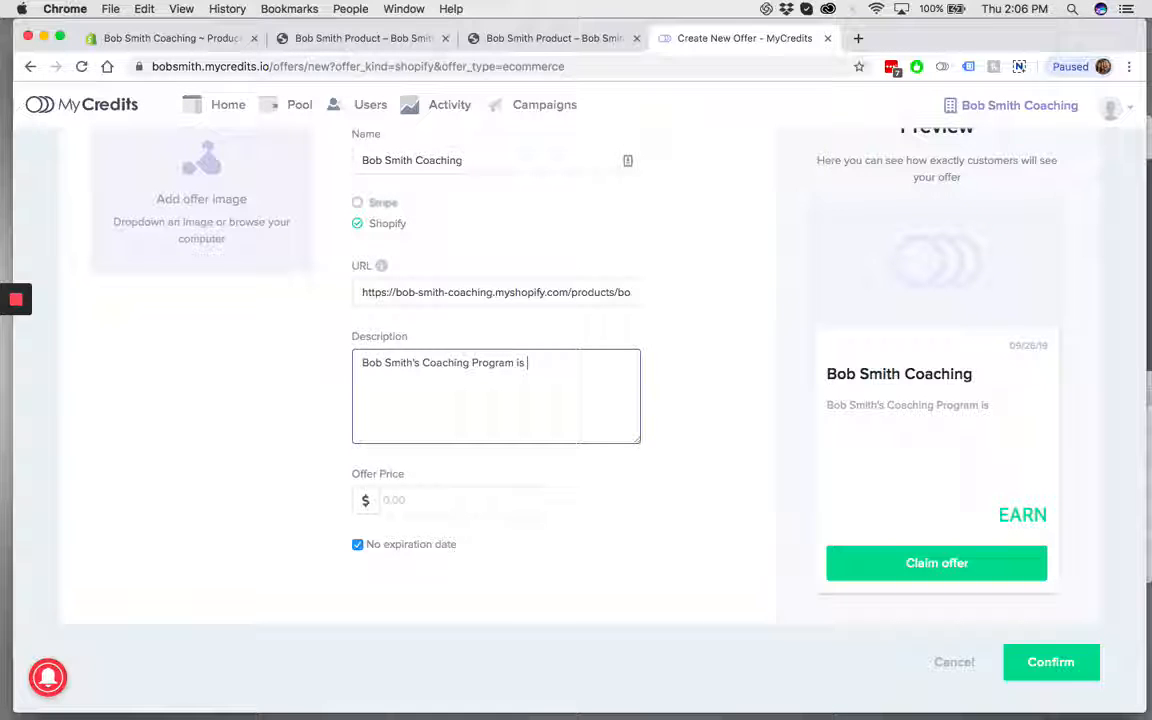
pyautogui.write('on slae ')
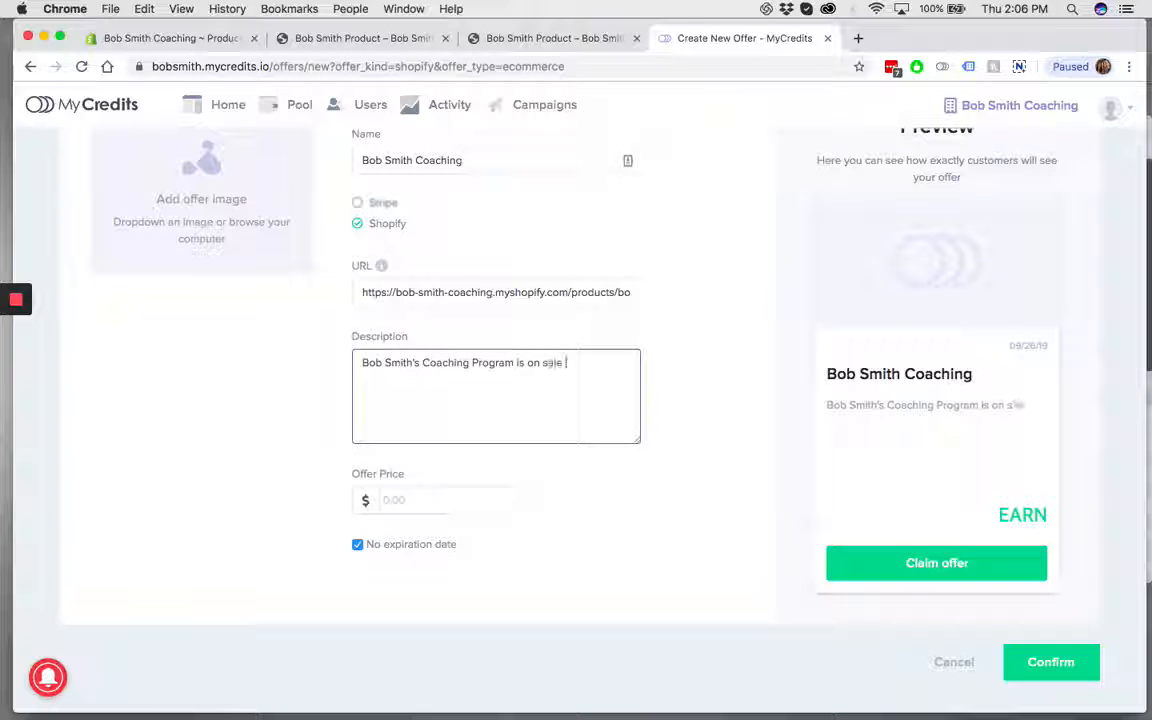
pyautogui.write('for a limited ')
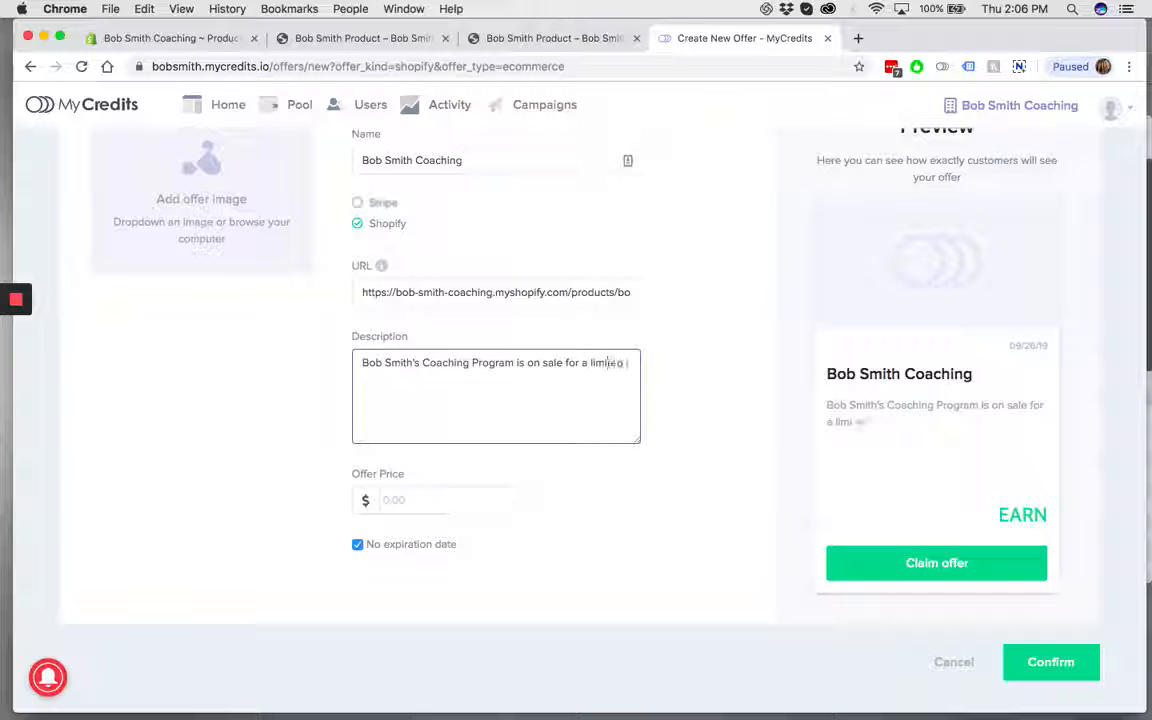
pyautogui.write('time! Grab')
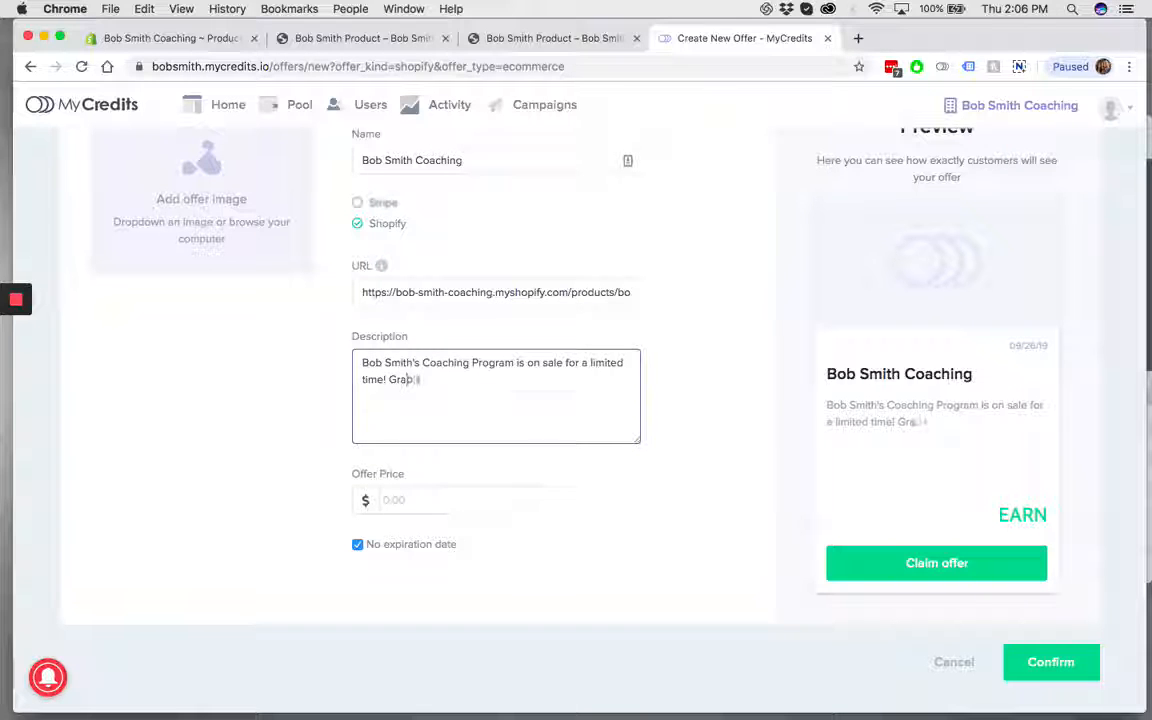
pyautogui.write(' it now for ')
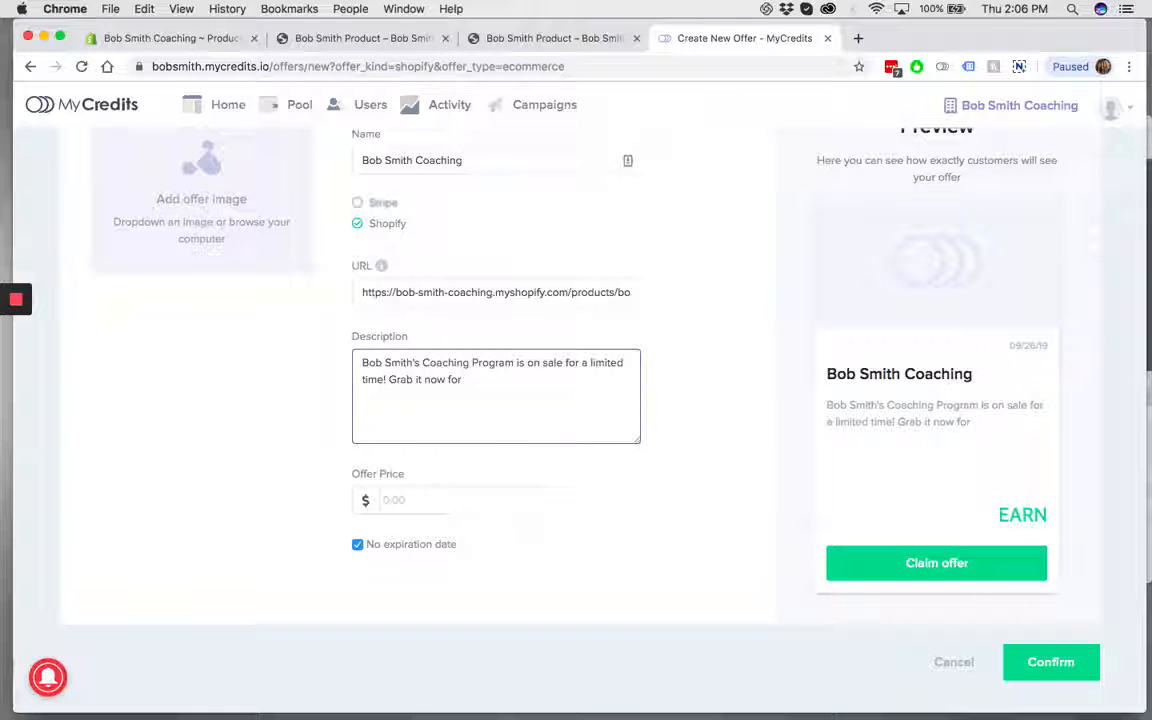
pyautogui.write('$9')
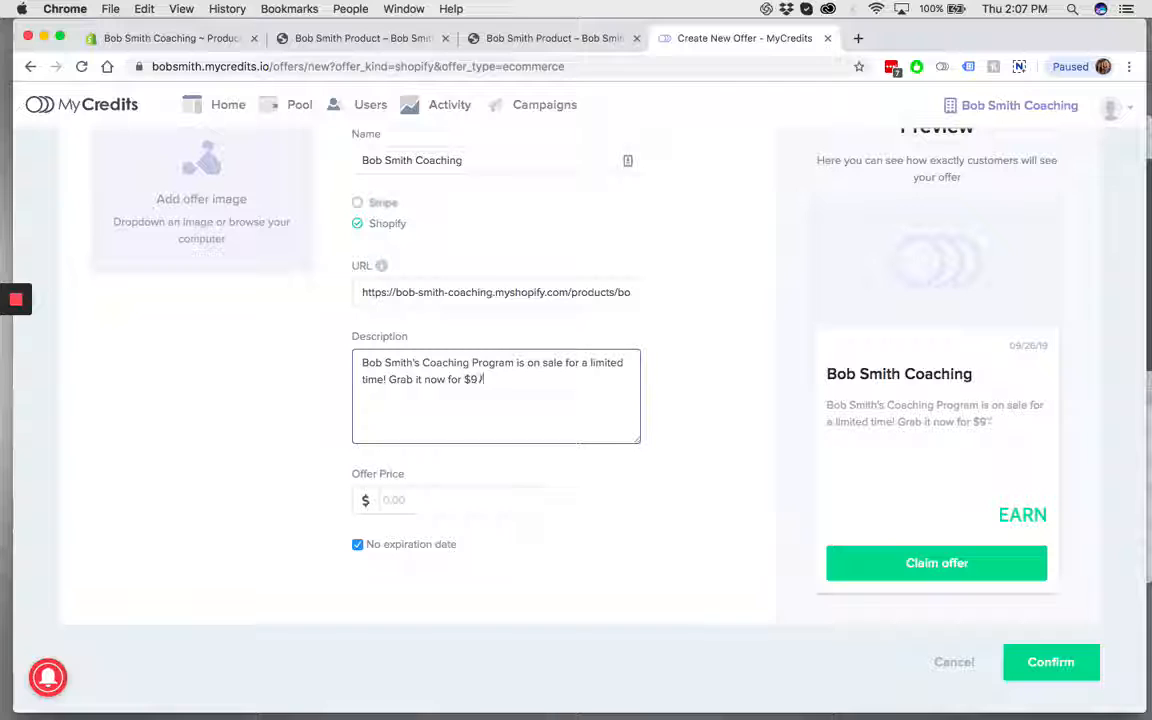
pyautogui.write('7/mo. No')
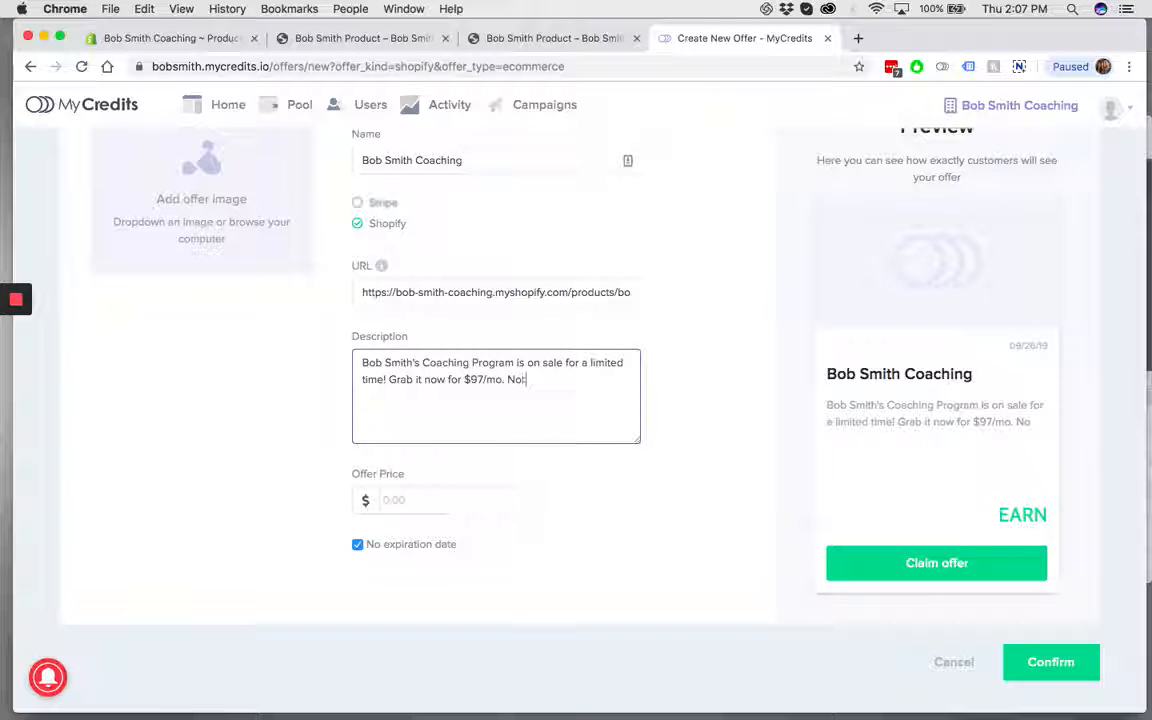
pyautogui.write('rmally priced ')
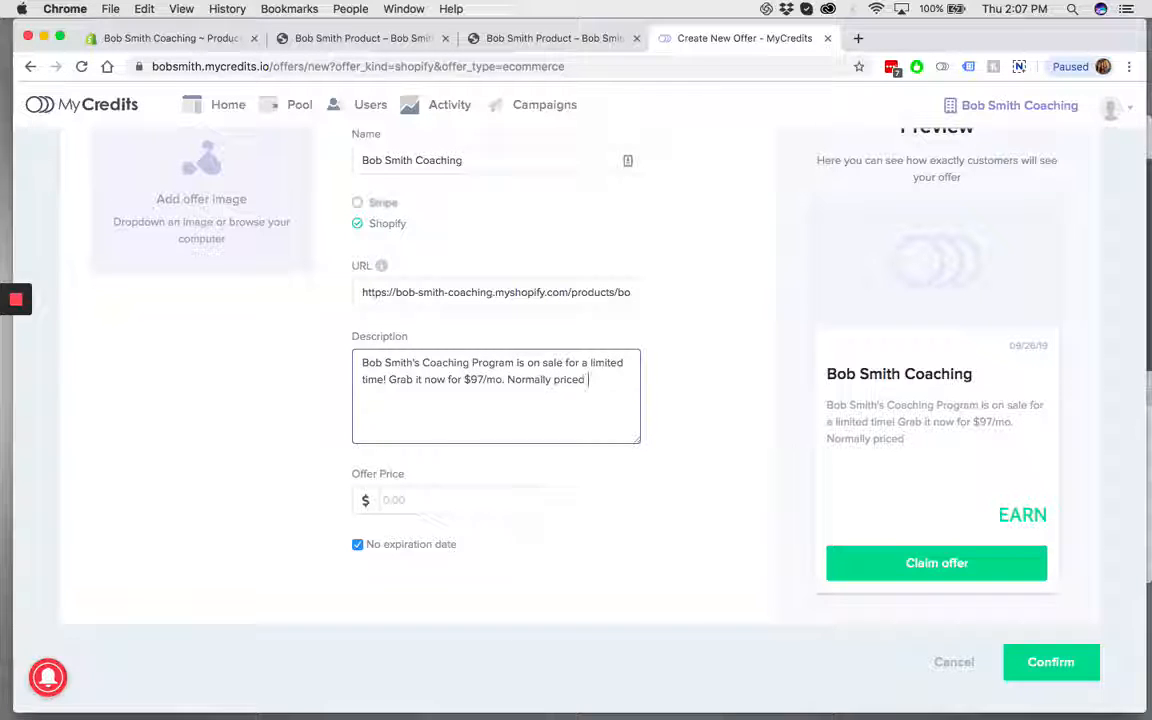
pyautogui.write('at $297')
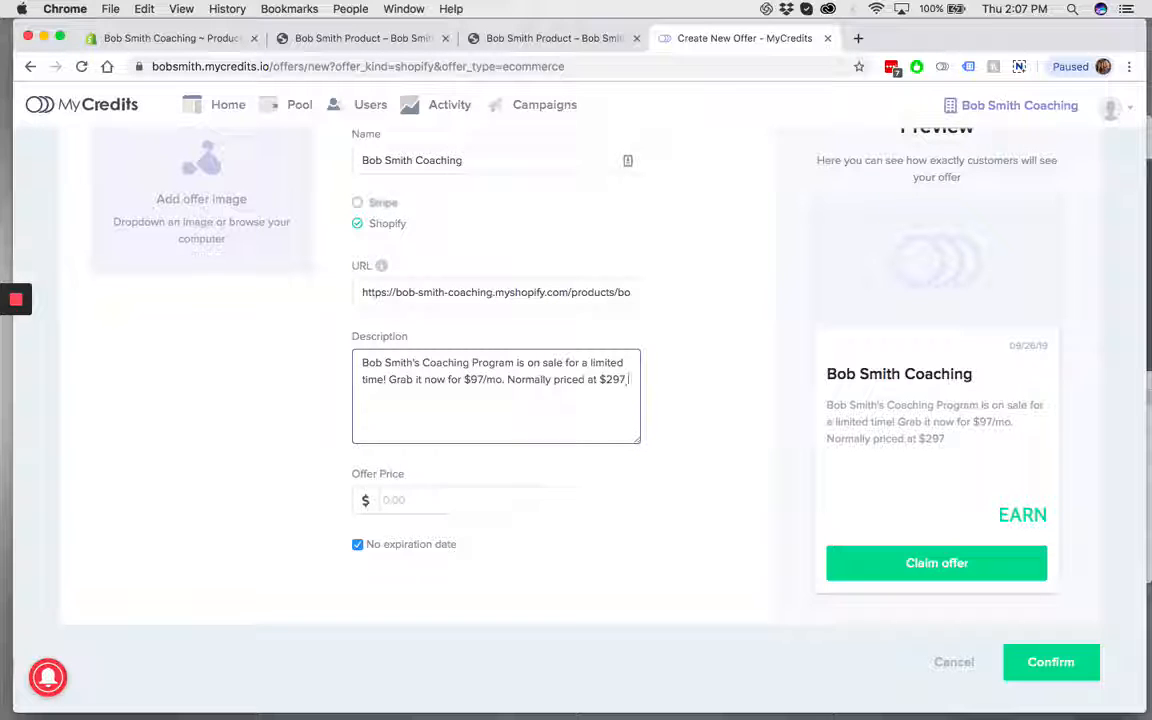
pyautogui.write(' ber month')
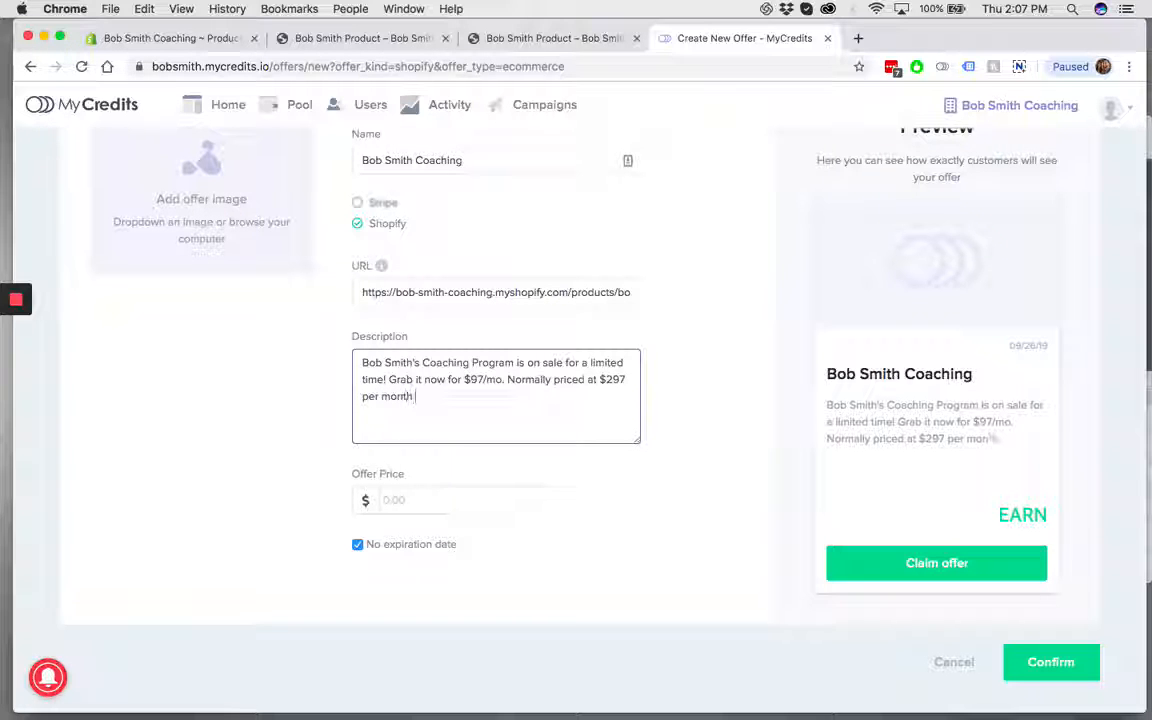
pyautogui.write('.')
# - Set the offer price of the product offer to $97
pyautogui.scroll(2, 900, 410)
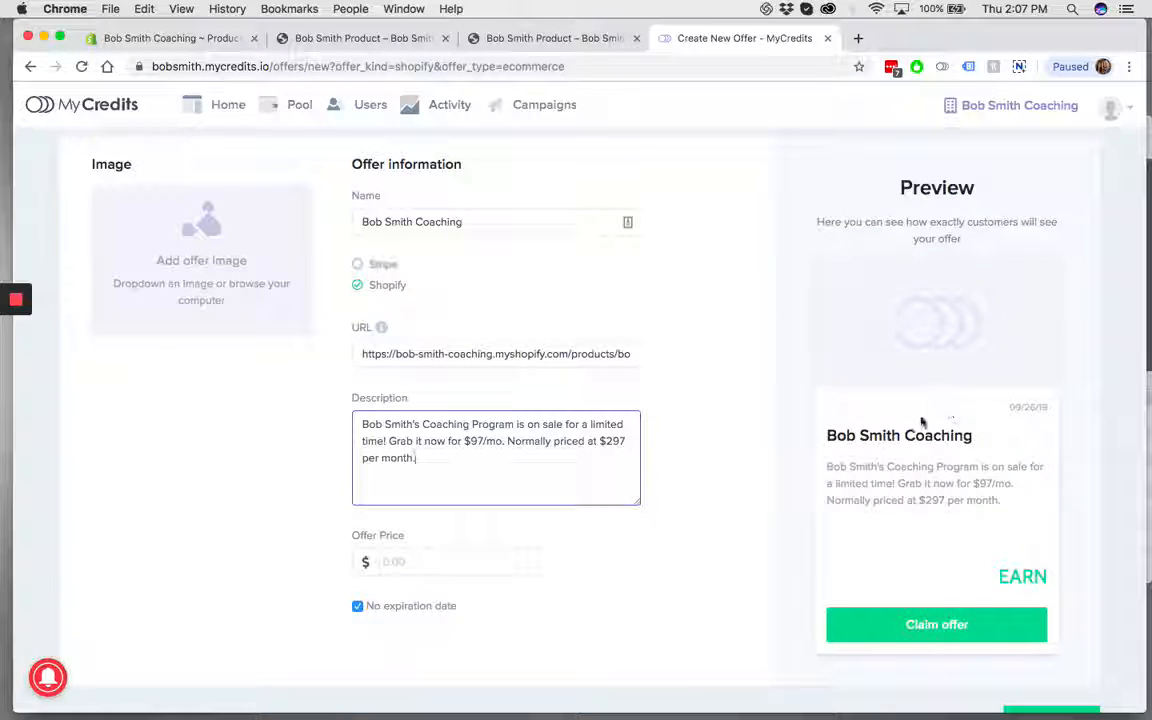
pyautogui.scroll(-1, 660, 382)
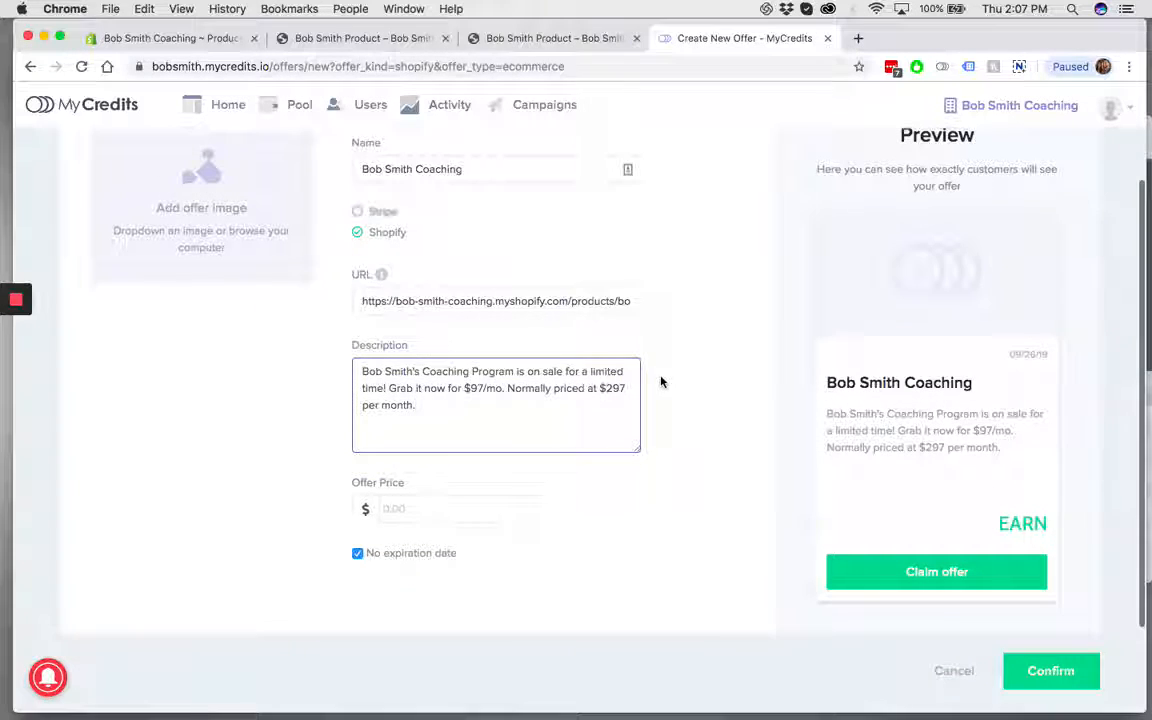
pyautogui.click(446, 514)
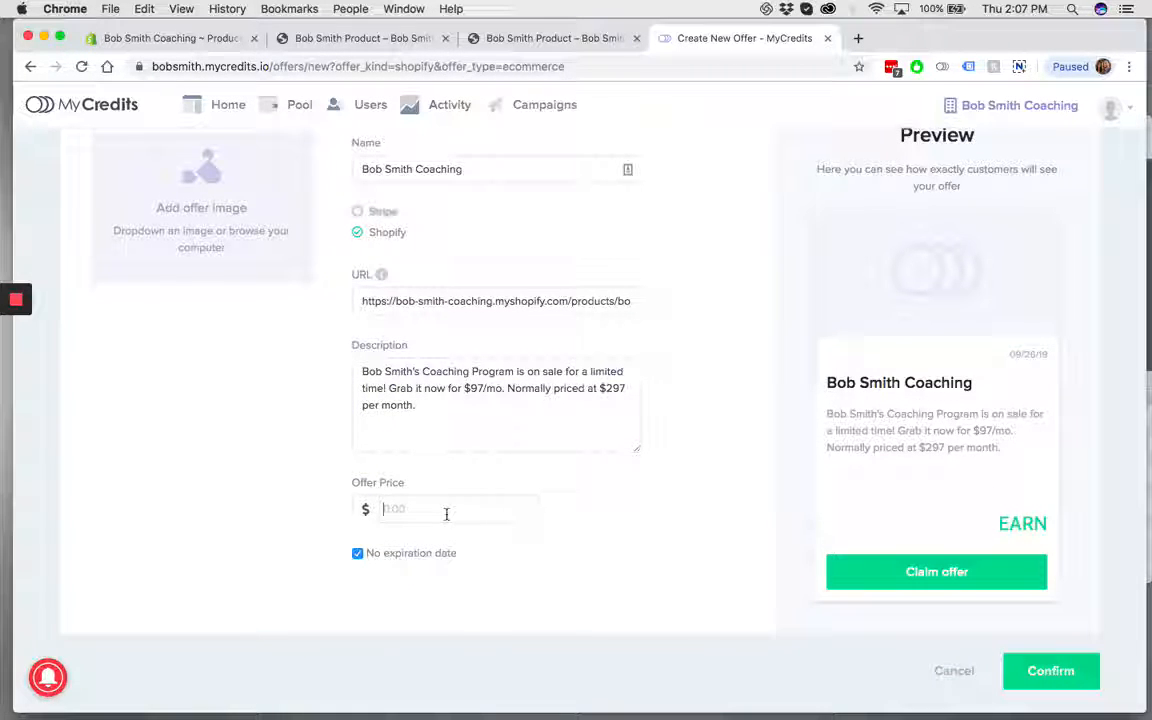
pyautogui.write('97')
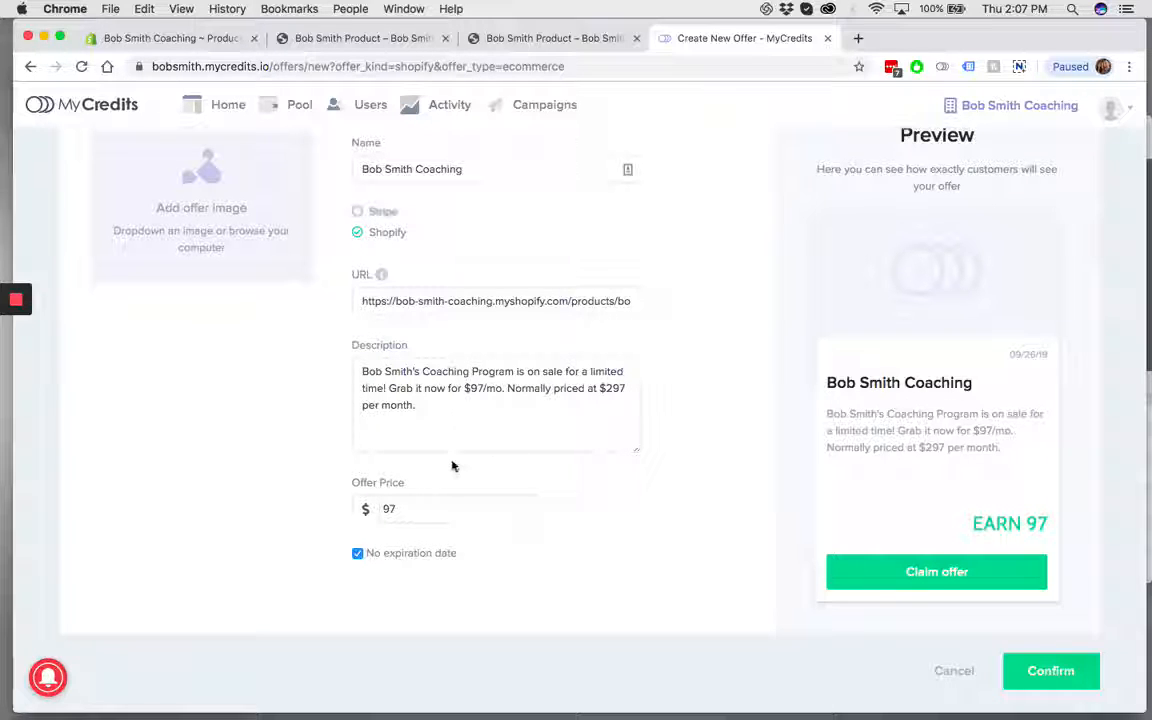
# - Turn off the no-expiration option and set the offer's expiration date to 09/30/19
pyautogui.click(358, 554)
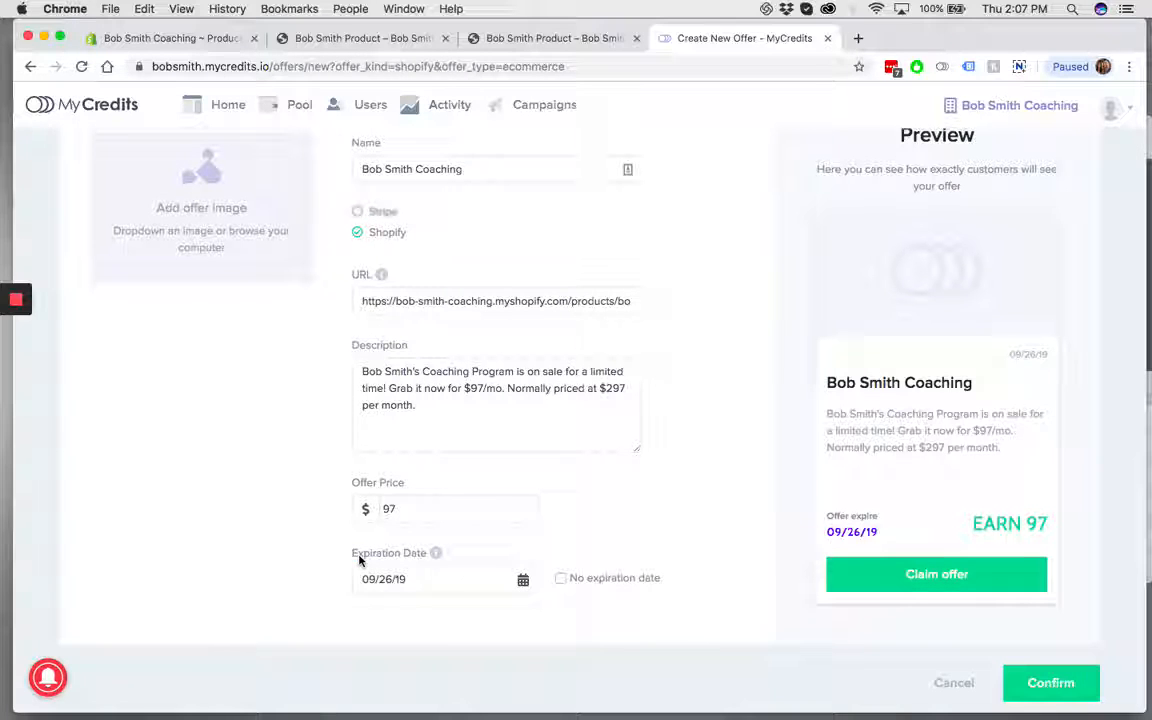
pyautogui.click(406, 578)
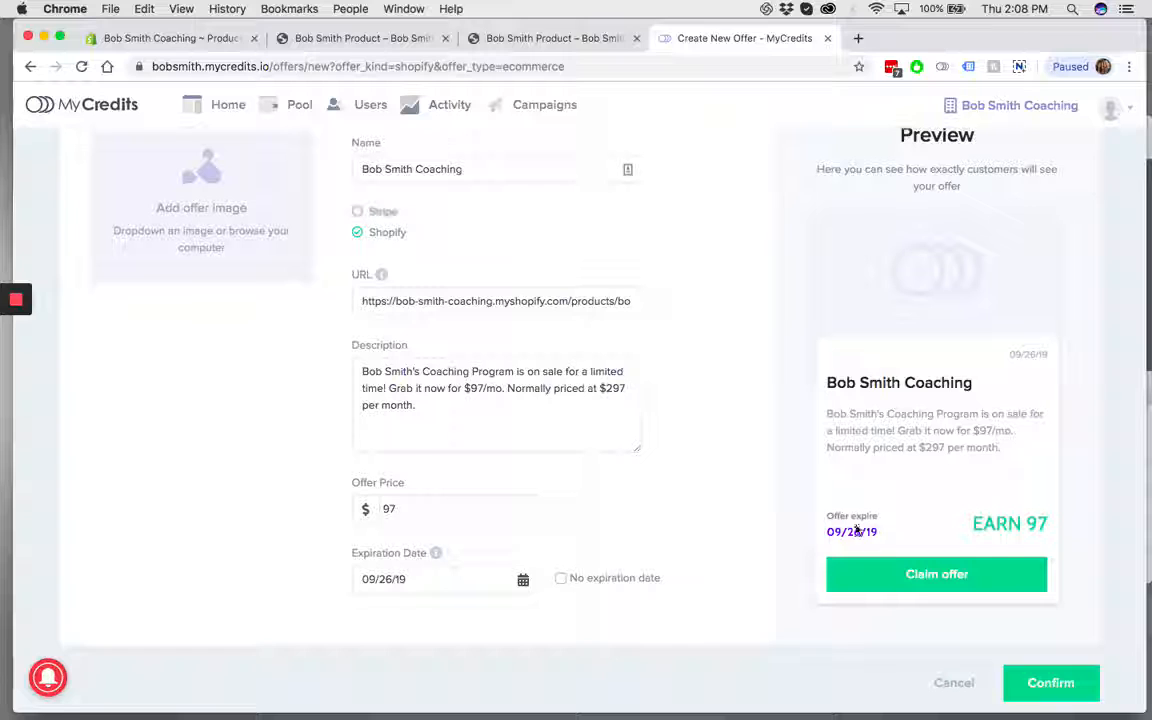
pyautogui.click(368, 575)
pyautogui.scroll(-3, 426, 585)
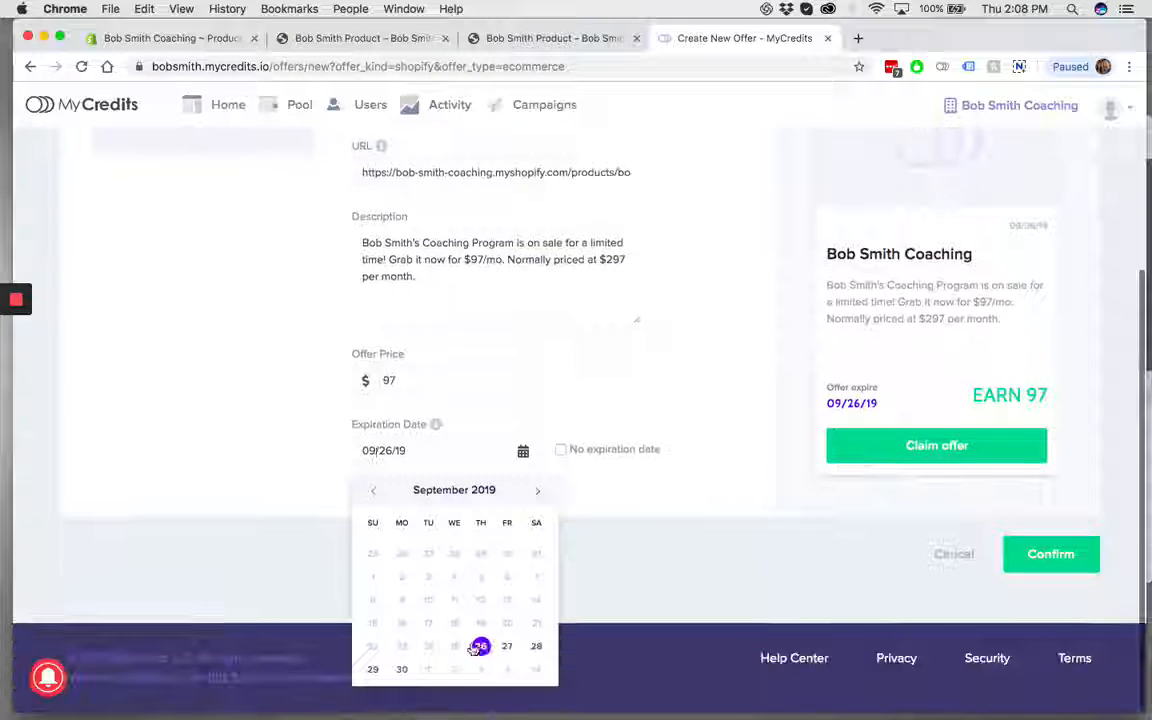
pyautogui.click(403, 671)
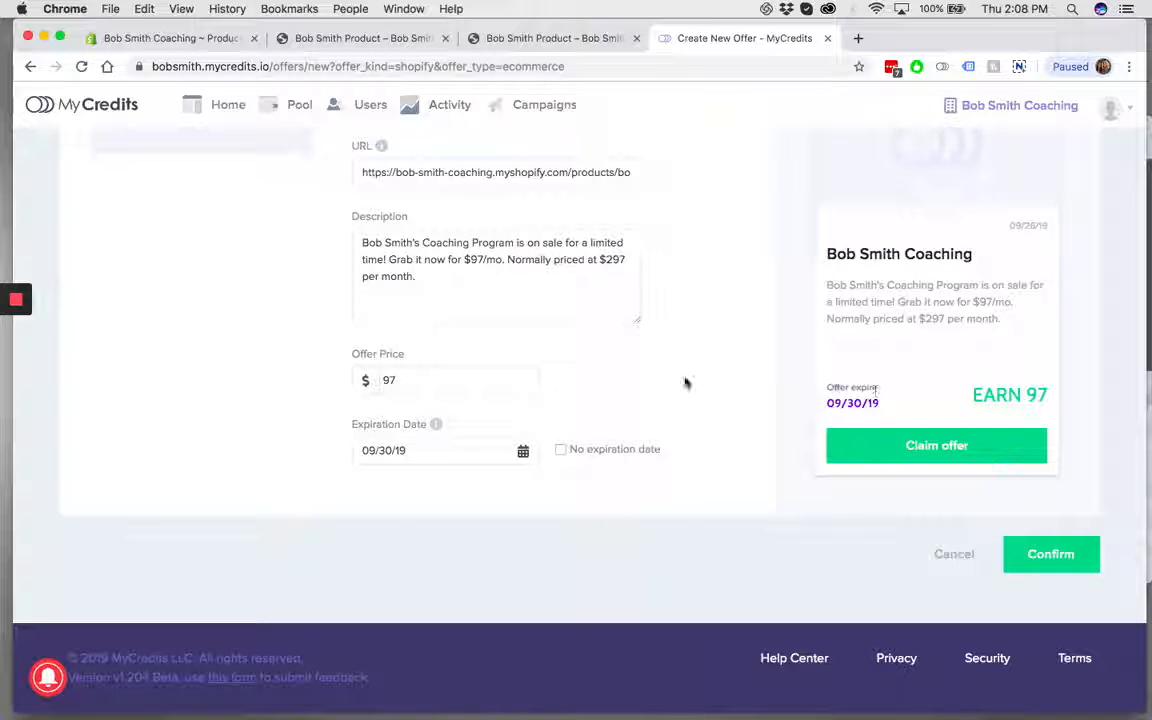
# - Add BOB SMITH COACHING.png from the Finder Desktop folder as the offer image
pyautogui.scroll(2, 686, 383)
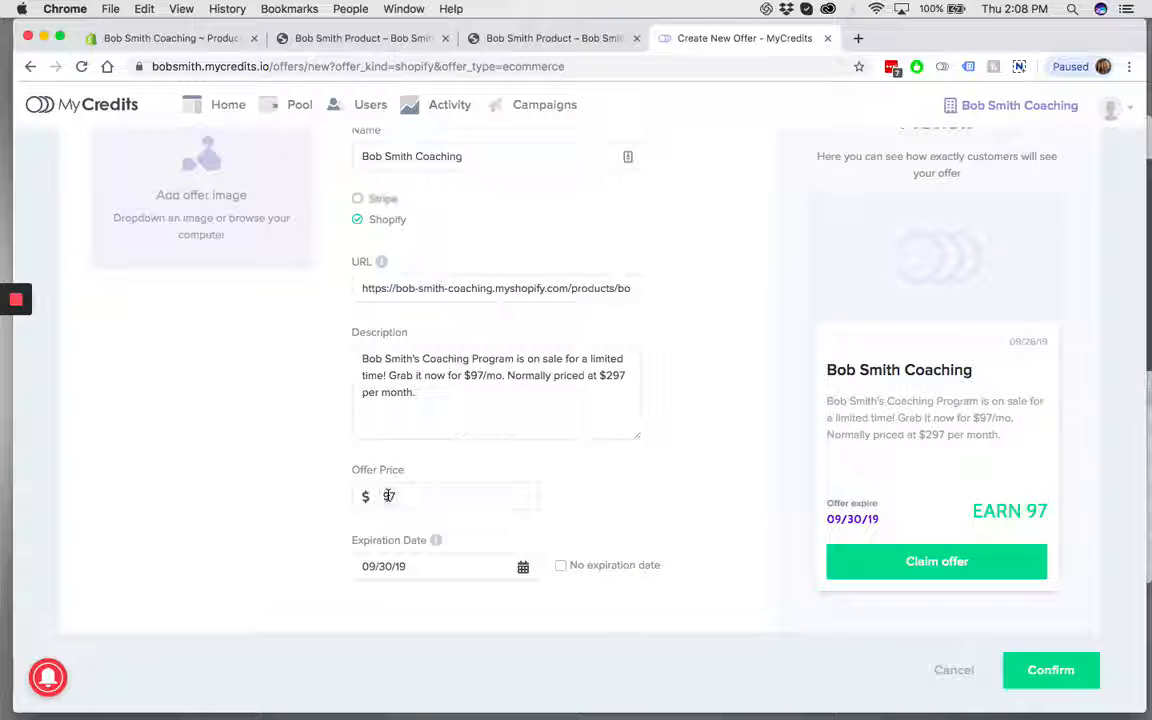
pyautogui.click(477, 470)
pyautogui.scroll(3, 702, 501)
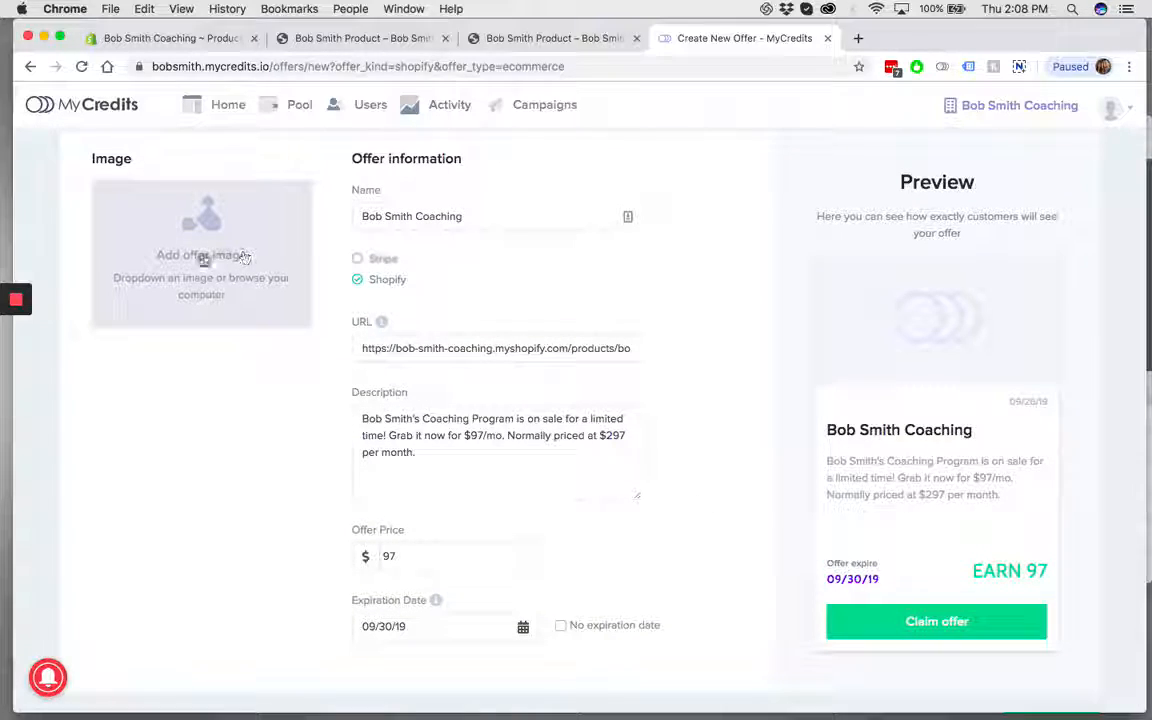
pyautogui.hotkey('ctrl', 'Up')
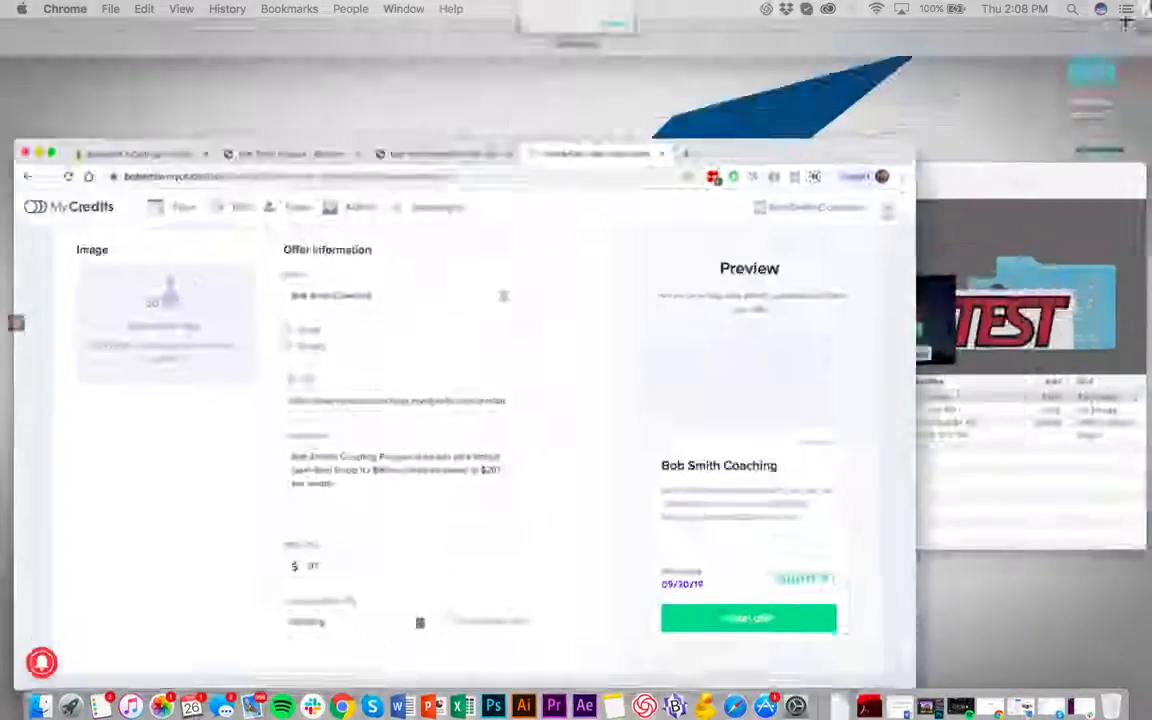
pyautogui.click(680, 380)
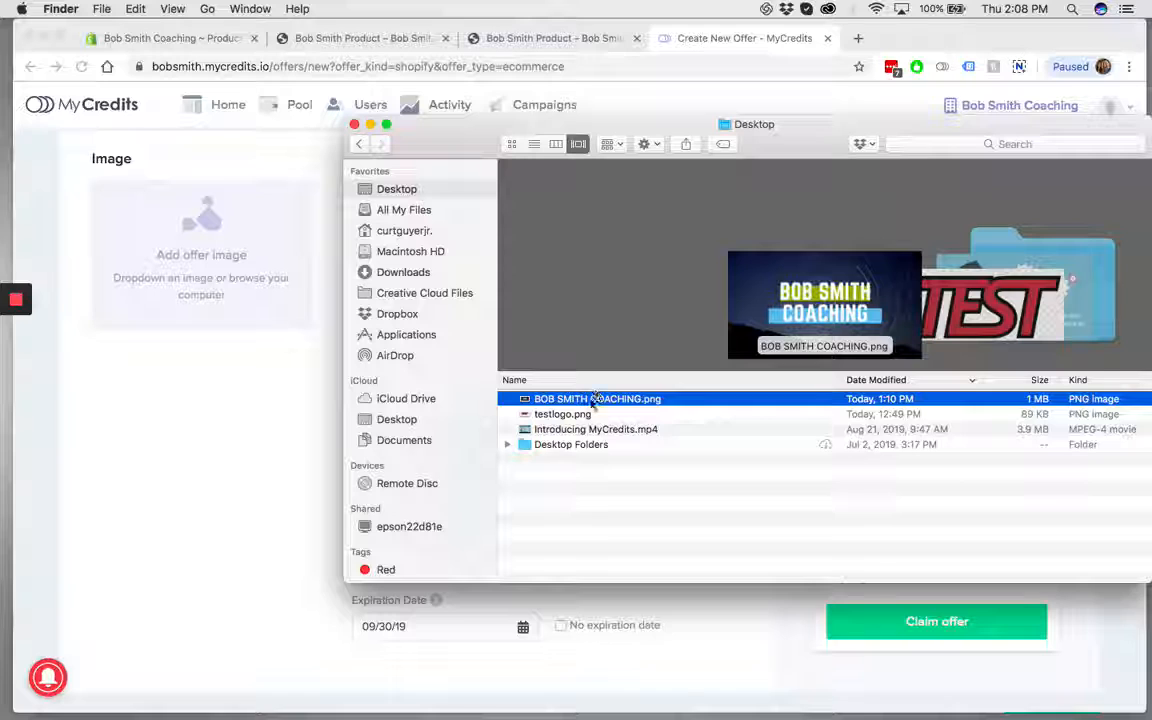
pyautogui.moveTo(596, 397); pyautogui.dragTo(214, 257)
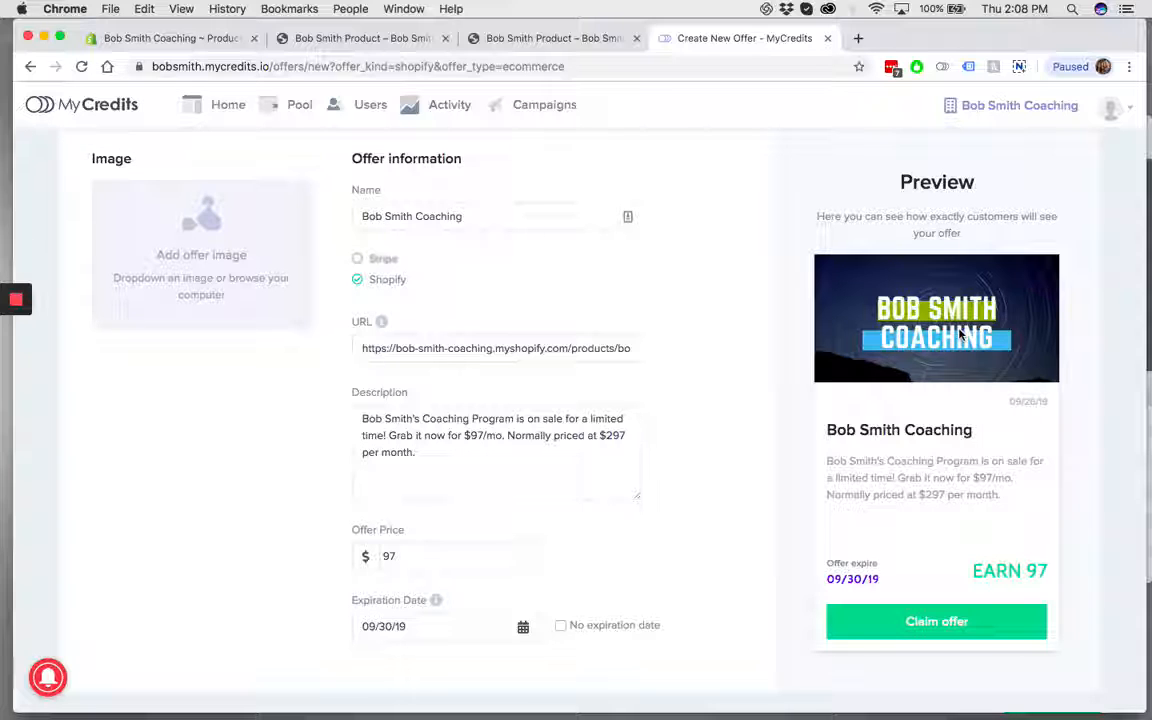
# - Review the offer preview and confirm the creation of the product offer
pyautogui.scroll(2, 770, 342)
pyautogui.scroll(-3, 762, 344)
pyautogui.scroll(-2, 762, 344)
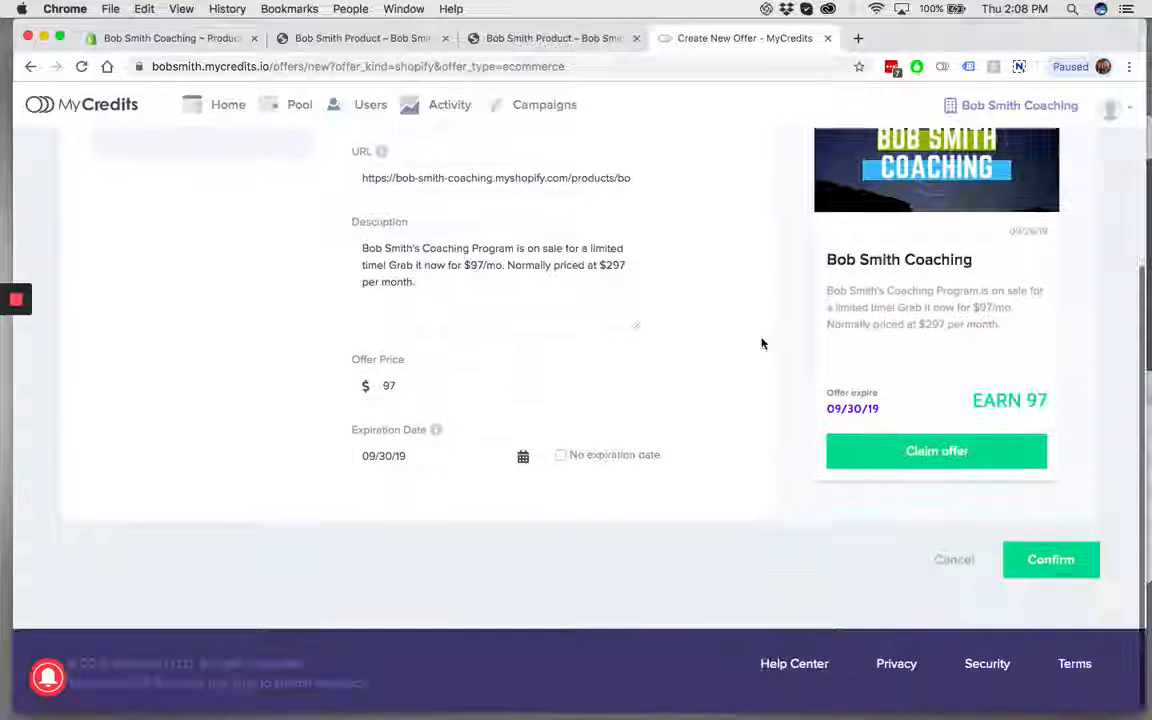
pyautogui.click(1045, 566)
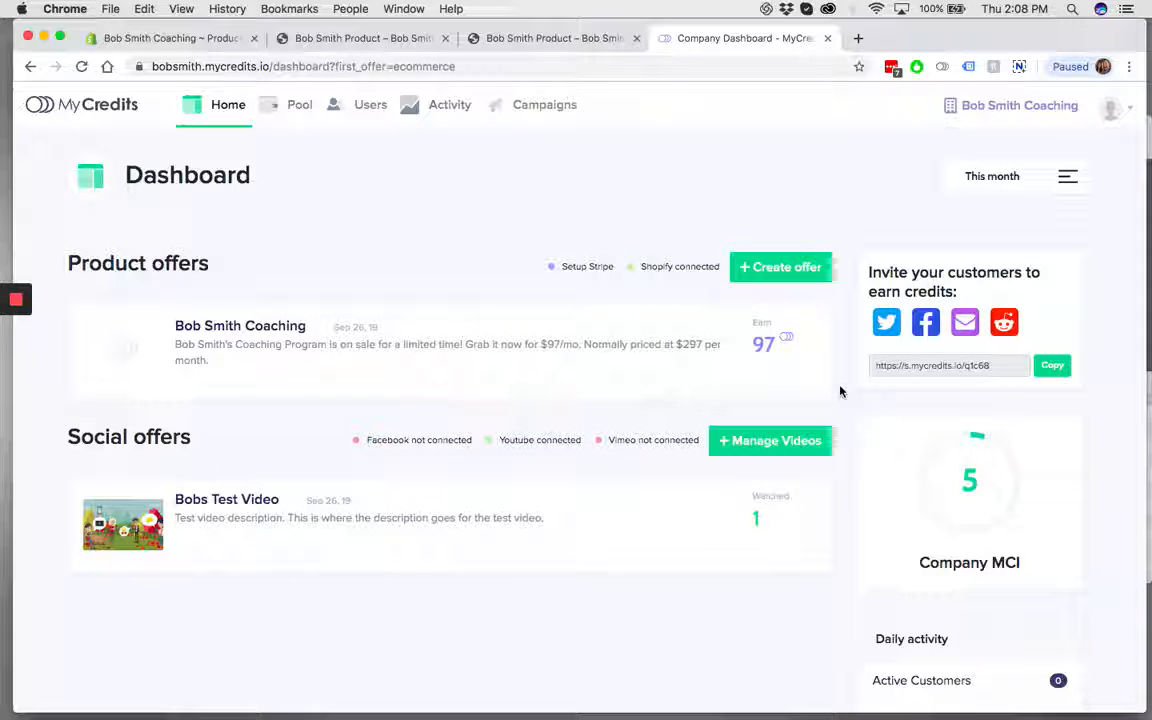
# - Look over the new offer on the dashboard and open the Campaigns page
pyautogui.scroll(-1, 840, 392)
pyautogui.scroll(1, 380, 365)
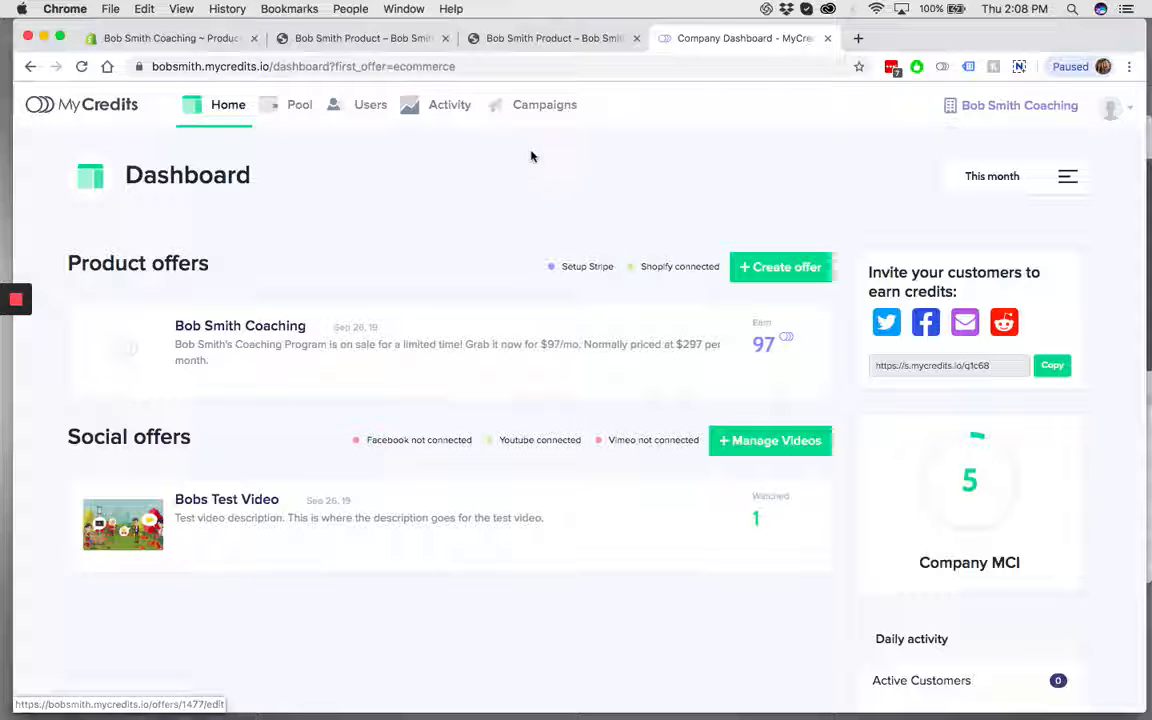
pyautogui.click(540, 112)
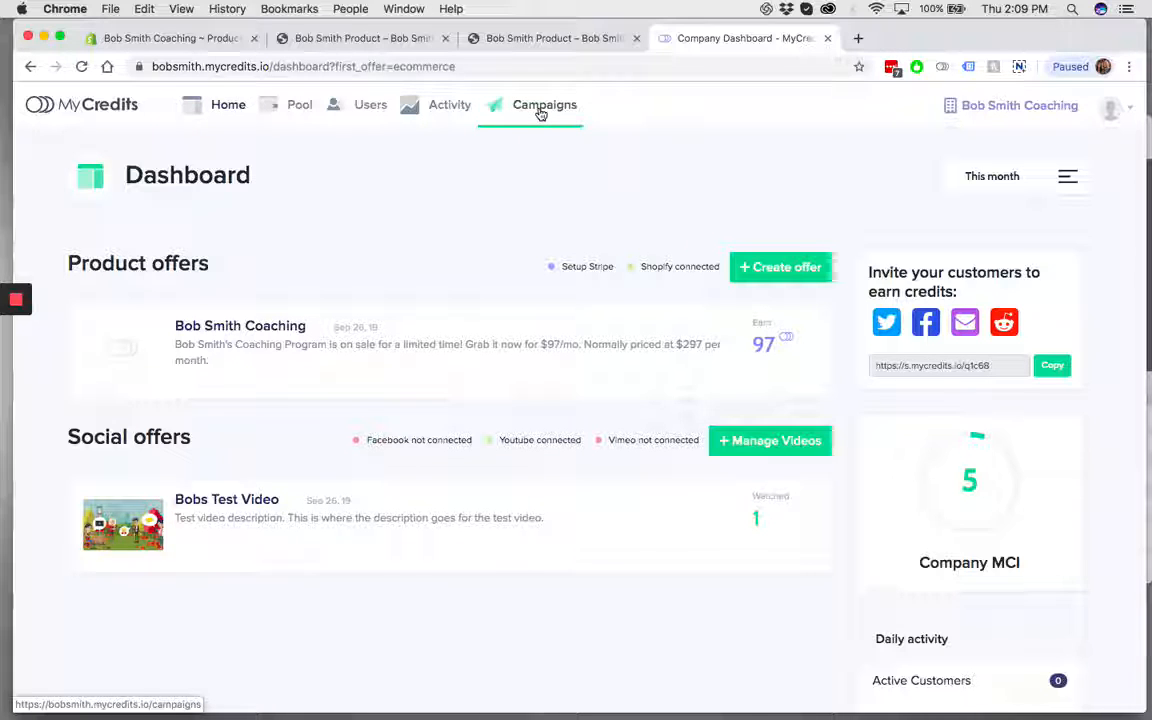